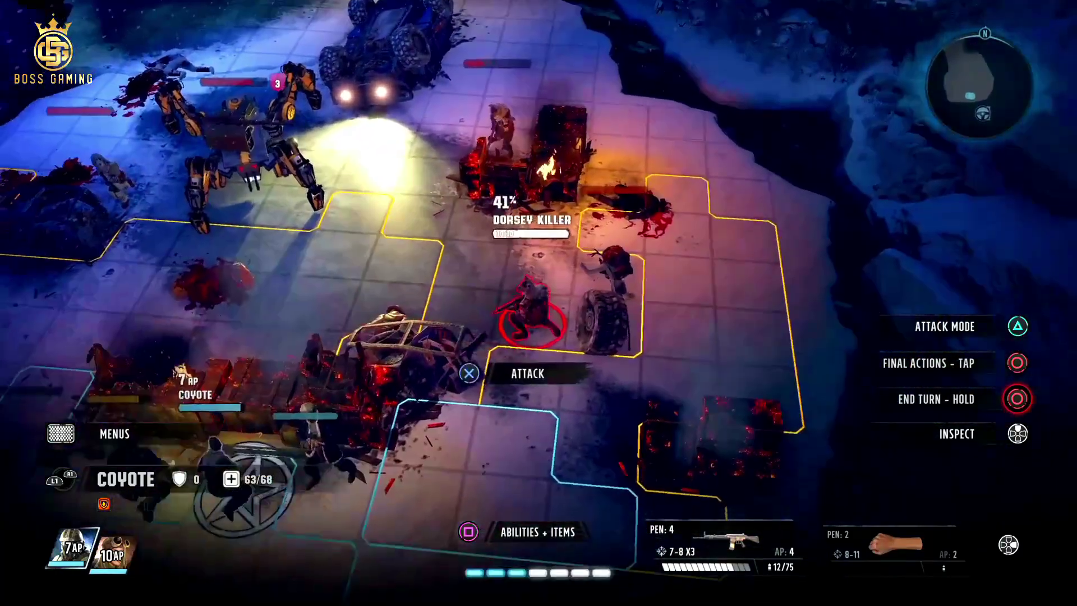
# Fire Coyote's rifle at Dorsey Killer, then kill him with Hawk's attack.
pyautogui.press('Return')
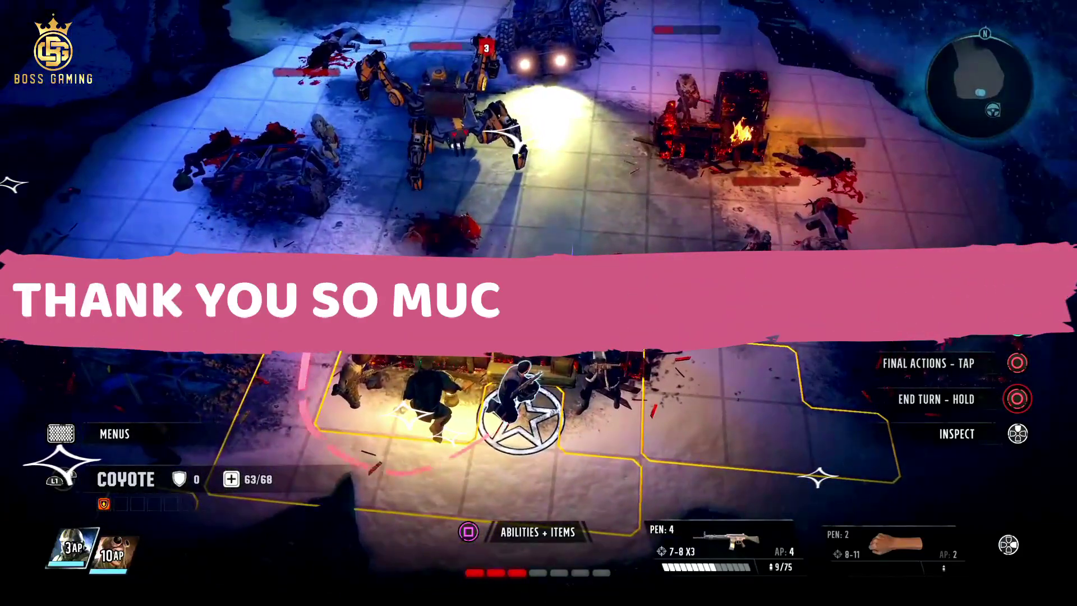
pyautogui.press('Tab')
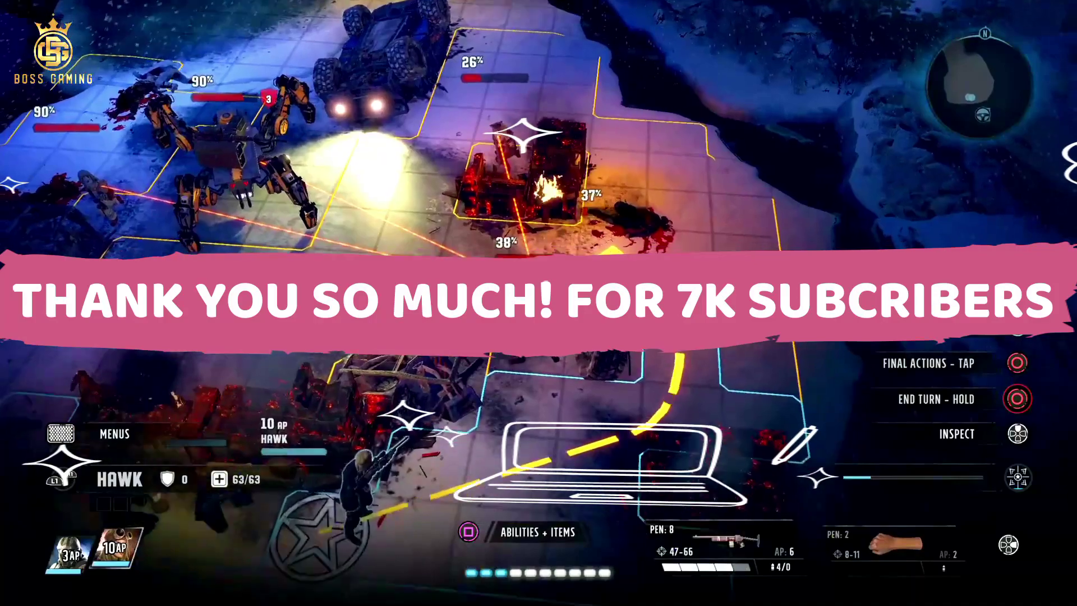
pyautogui.press('Return')
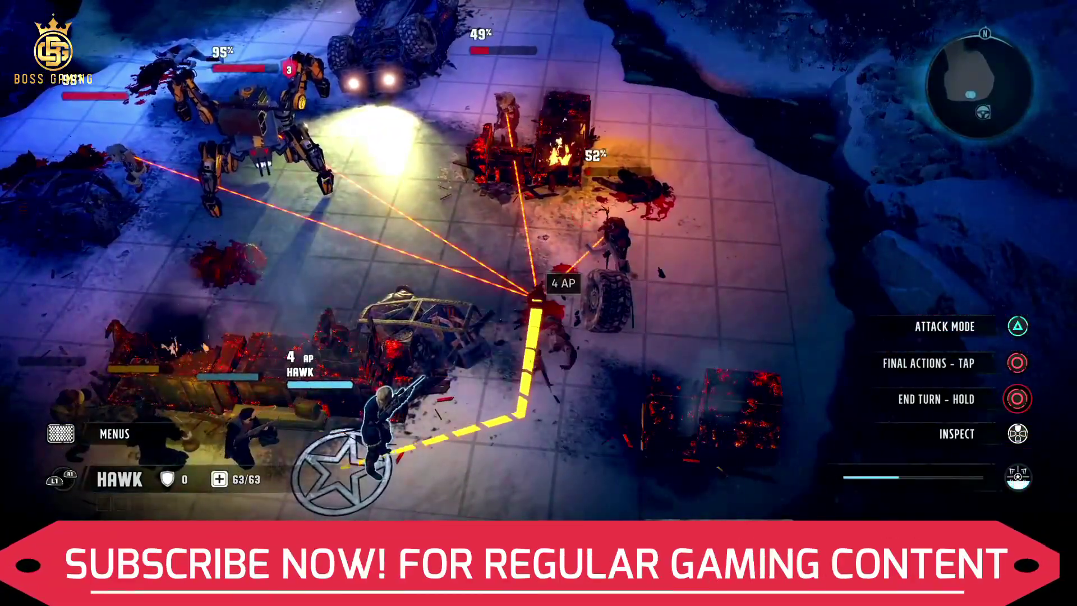
pyautogui.press('Tab')
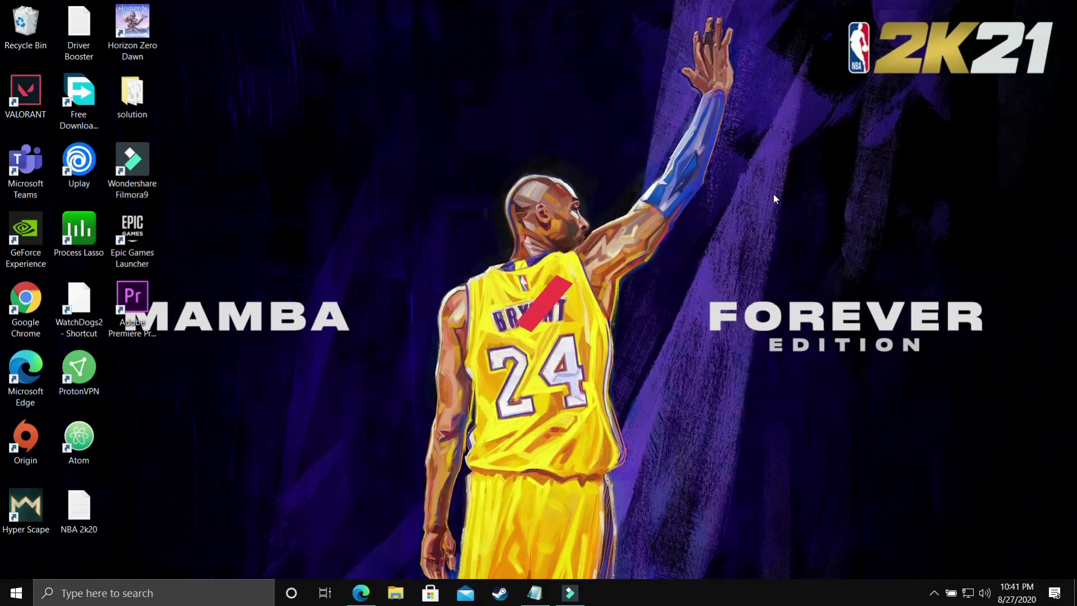
pyautogui.click(361, 590)
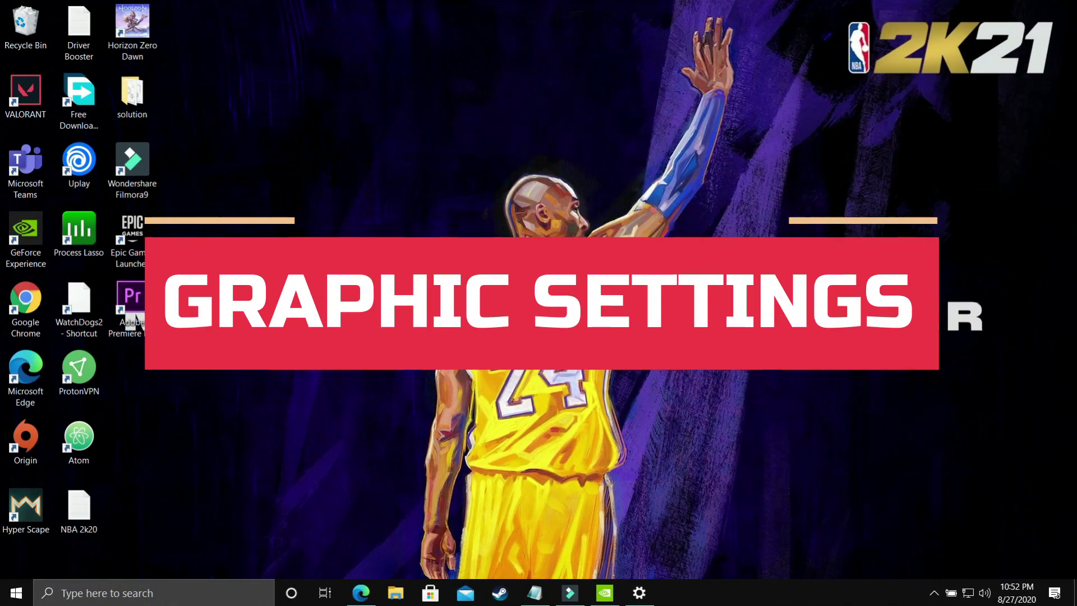
# Search 'Graphic' and open the Graphics settings page.
pyautogui.click(158, 583)
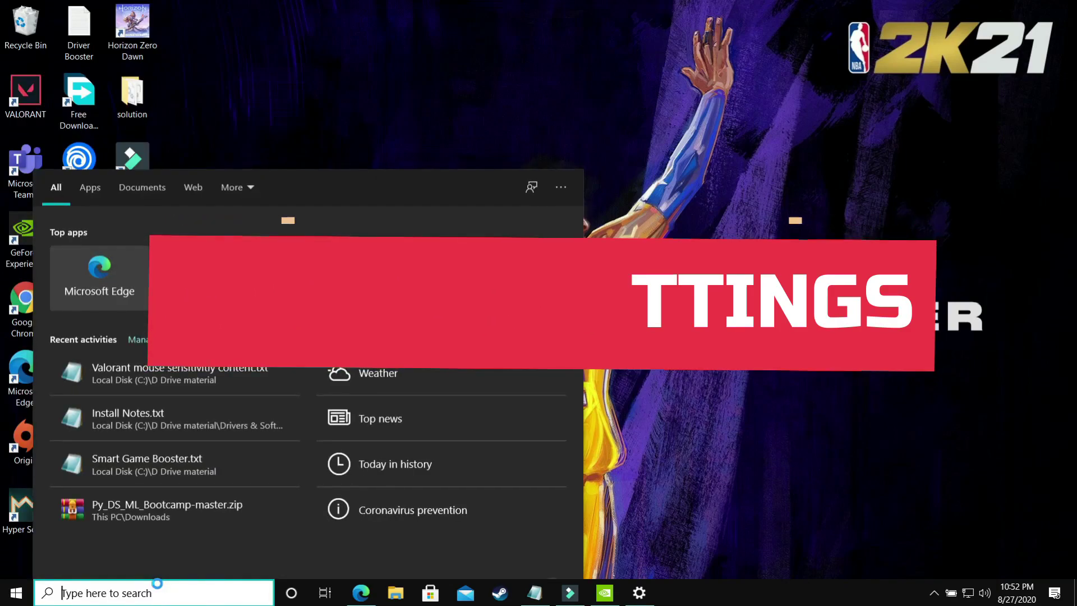
pyautogui.write('Graphic')
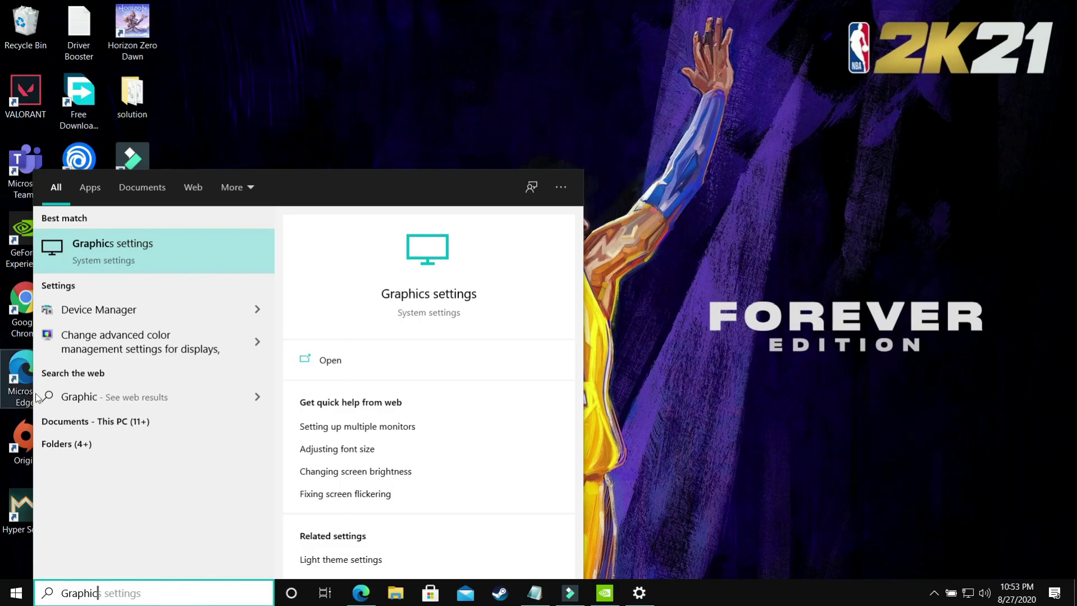
pyautogui.click(116, 262)
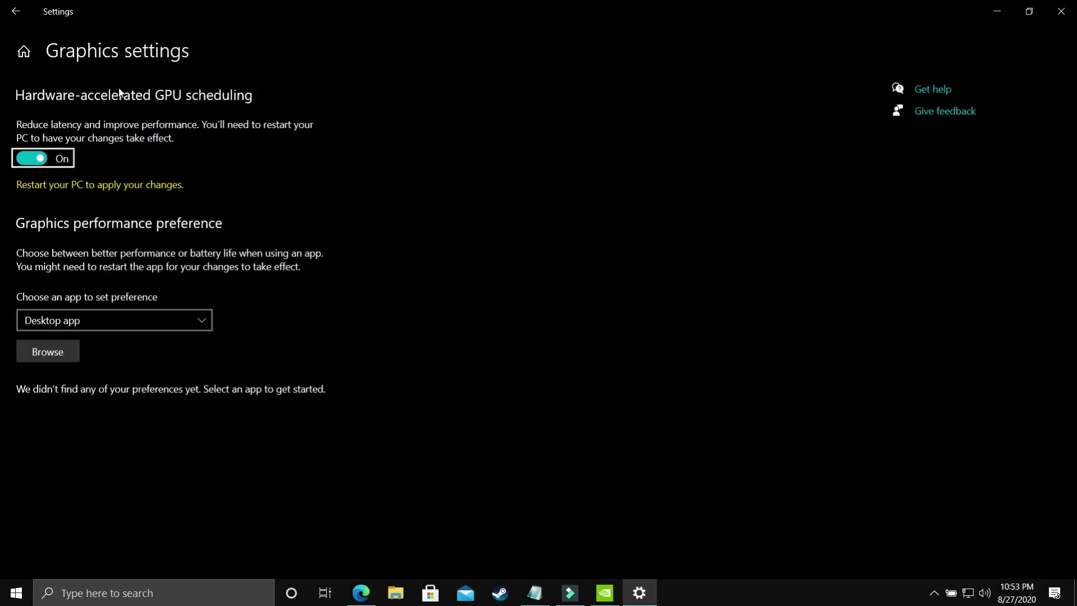
# Leave hardware-accelerated GPU scheduling On and choose Desktop app as the app type.
pyautogui.click(32, 162)
pyautogui.click(34, 161)
pyautogui.click(74, 321)
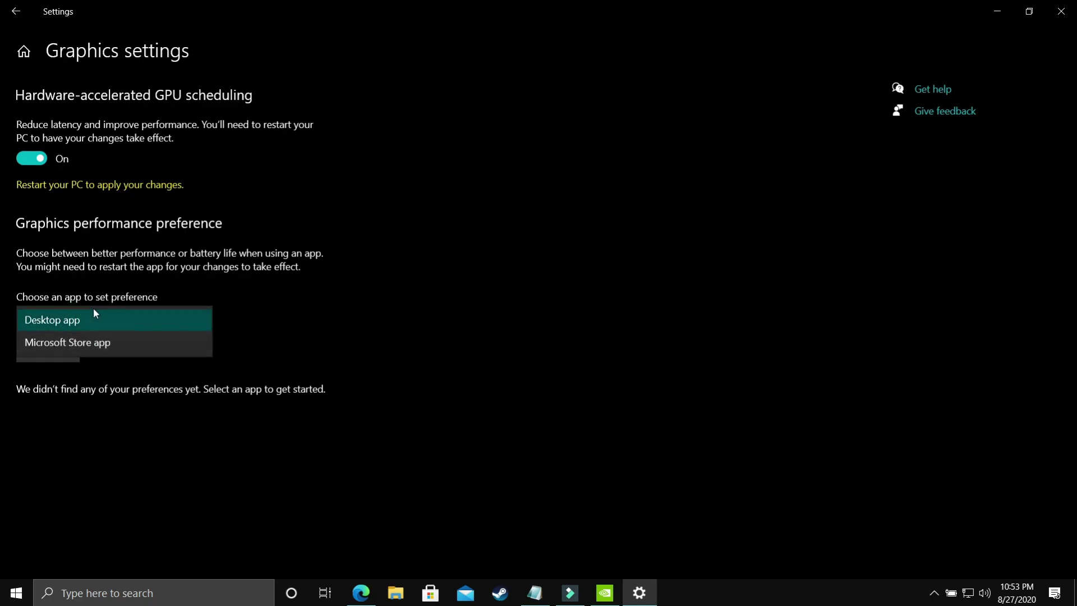
pyautogui.click(29, 319)
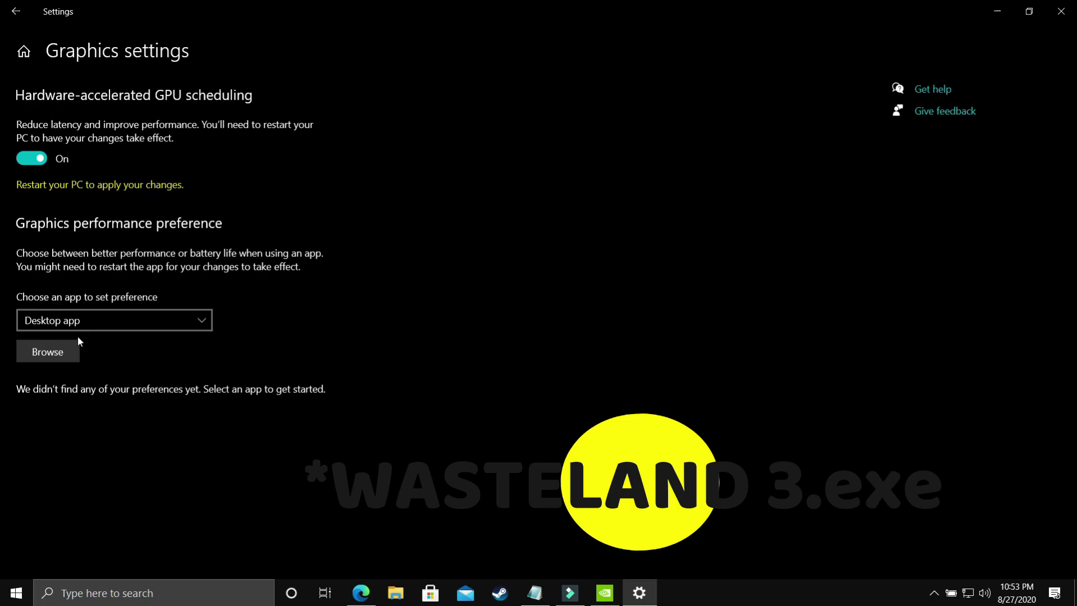
# Add NBA2K20 with a High performance graphics preference, then hide Settings to show the desktop.
pyautogui.click(48, 355)
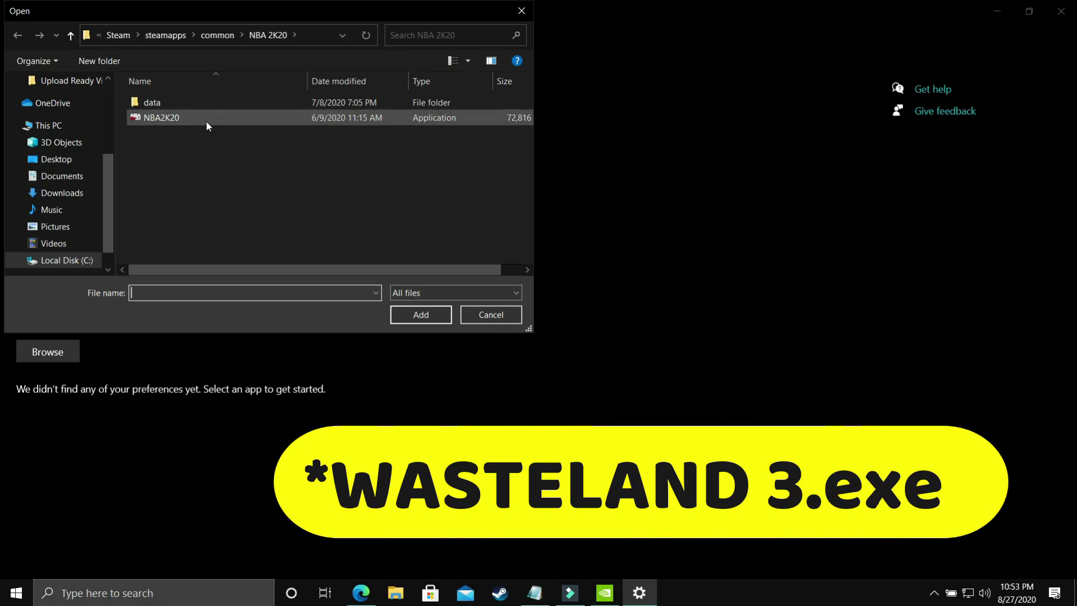
pyautogui.doubleClick(171, 120)
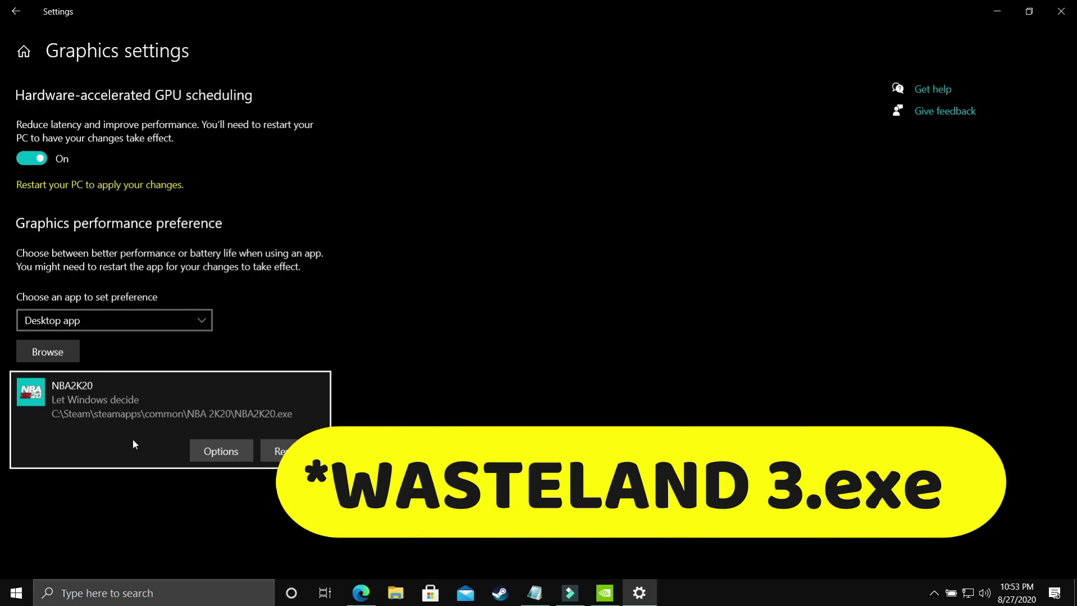
pyautogui.click(208, 450)
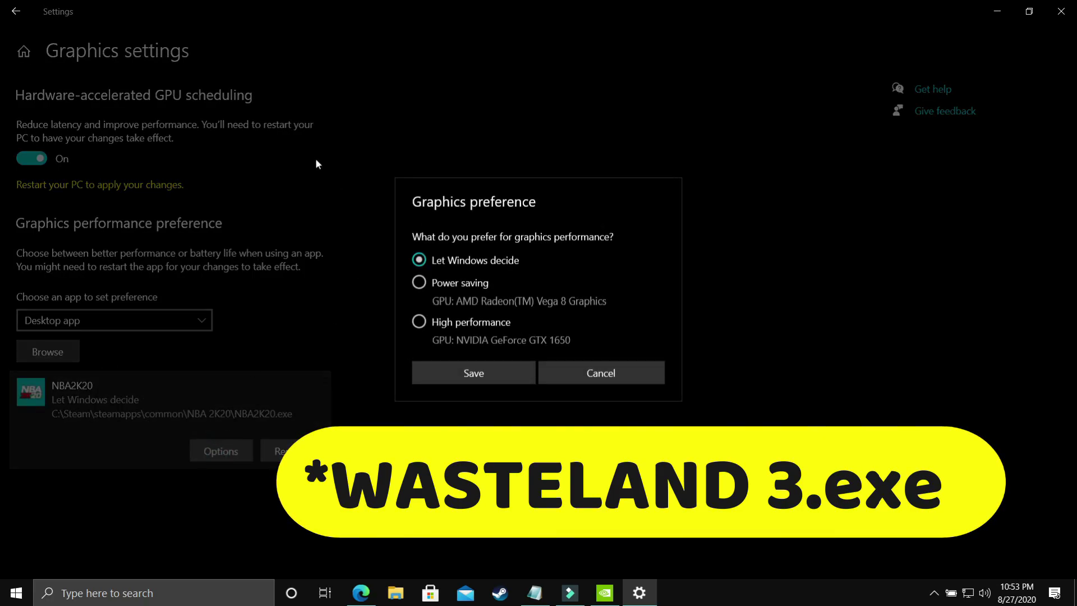
pyautogui.click(426, 331)
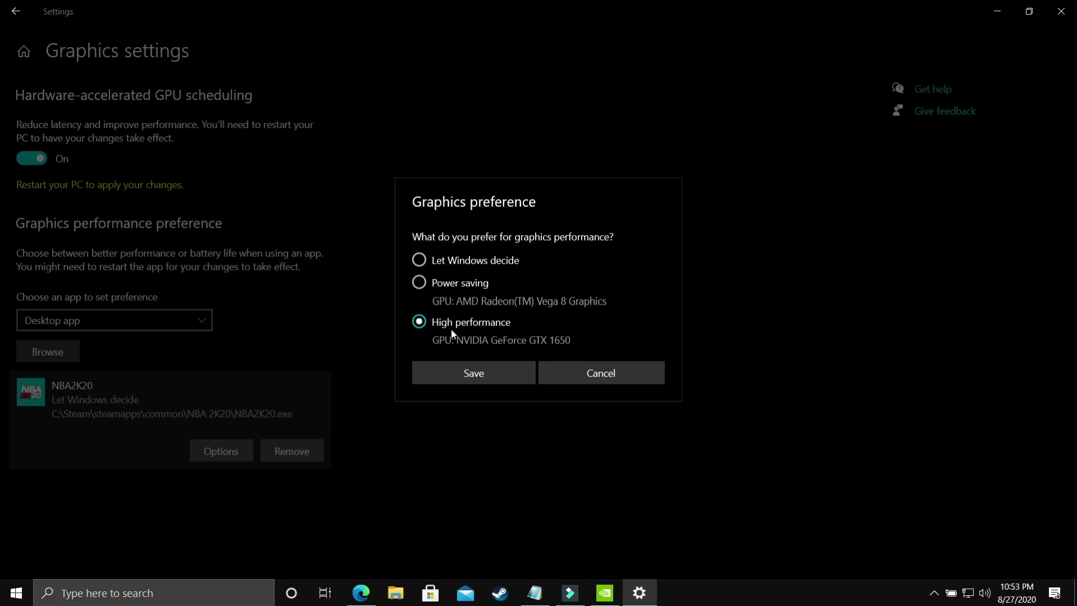
pyautogui.click(471, 361)
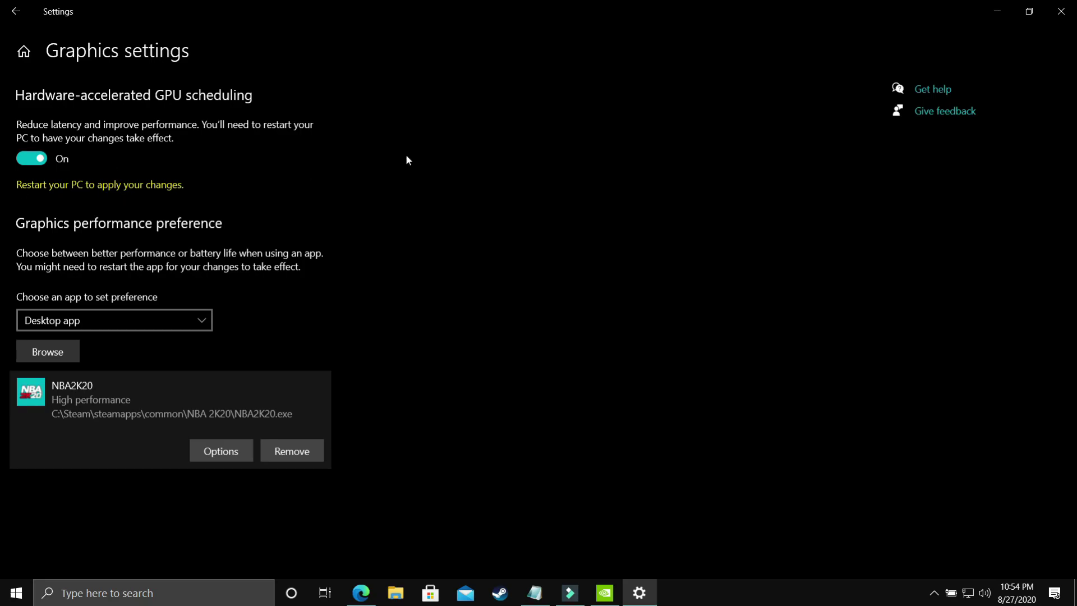
pyautogui.press('super+d')
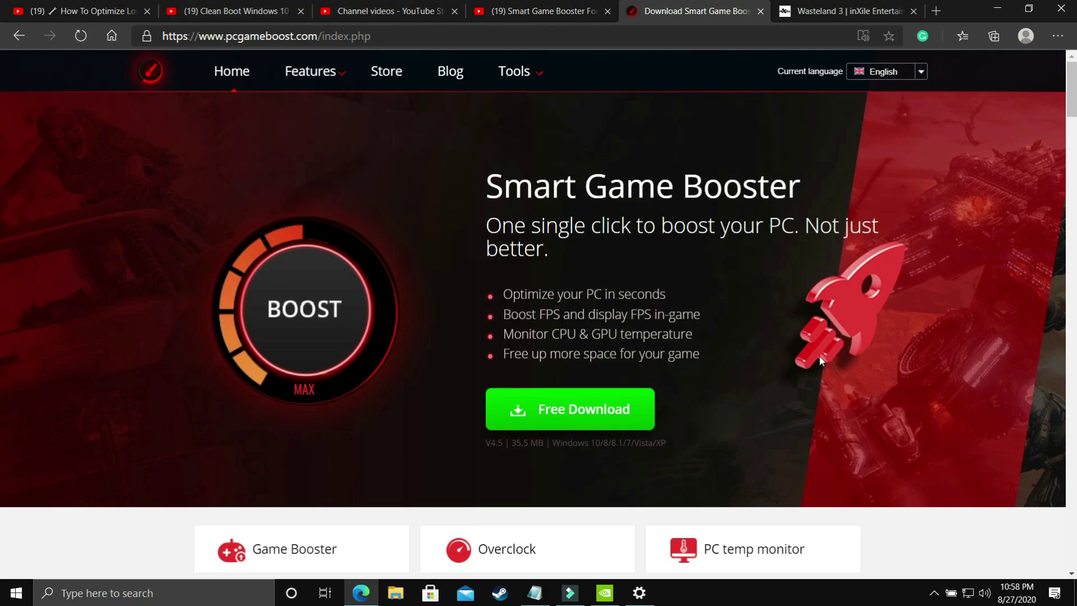
pyautogui.scroll(-20, 819, 358)
pyautogui.scroll(20, 627, 464)
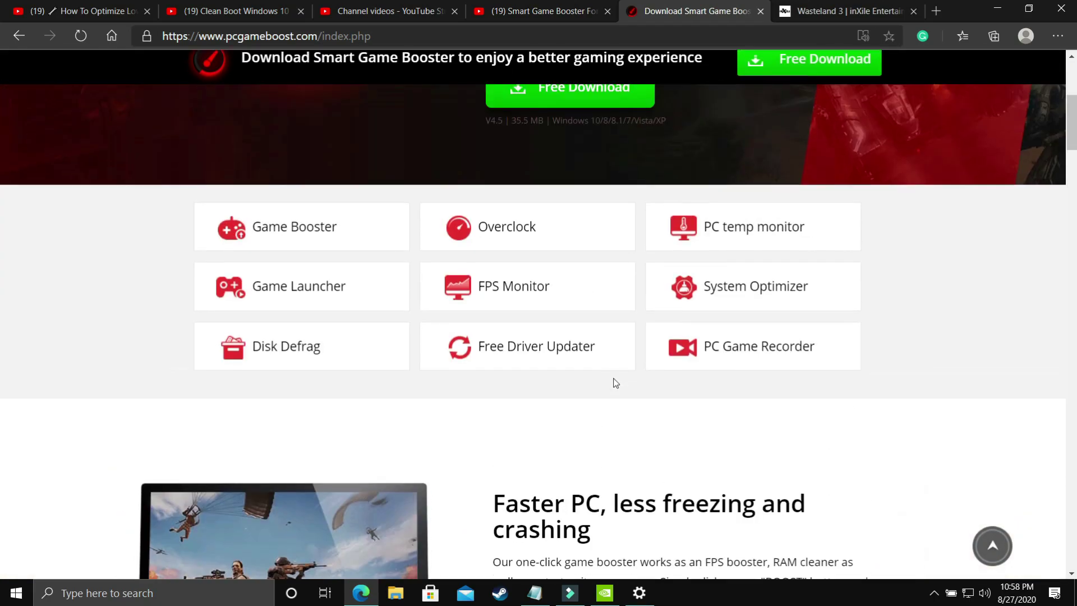
pyautogui.scroll(5, 616, 383)
pyautogui.click(512, 13)
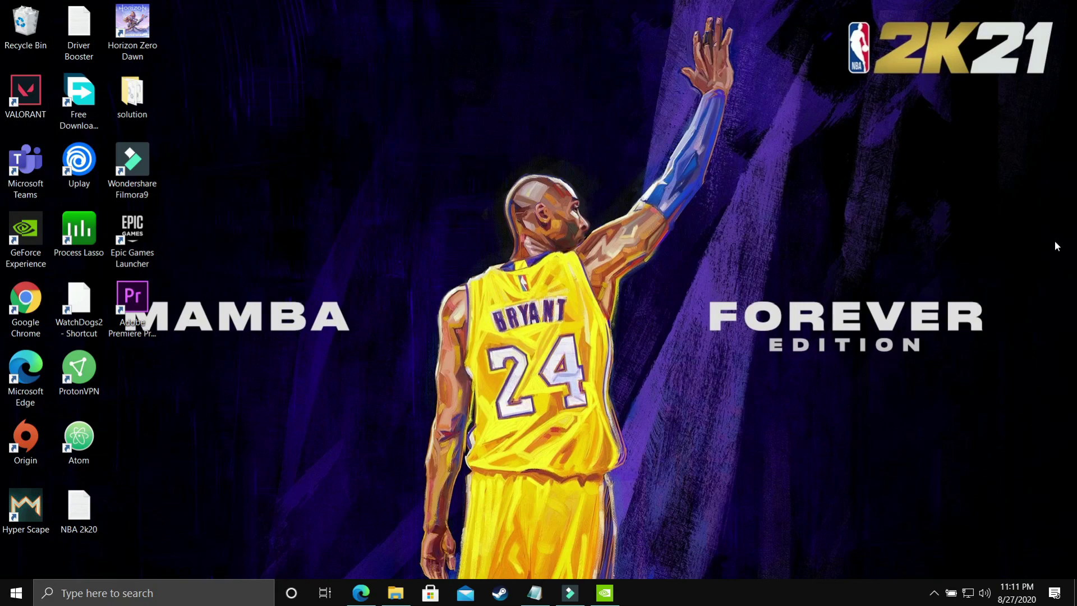
# Open NVIDIA Control Panel's Manage 3D settings and show the Program Settings tab.
pyautogui.rightClick(513, 251)
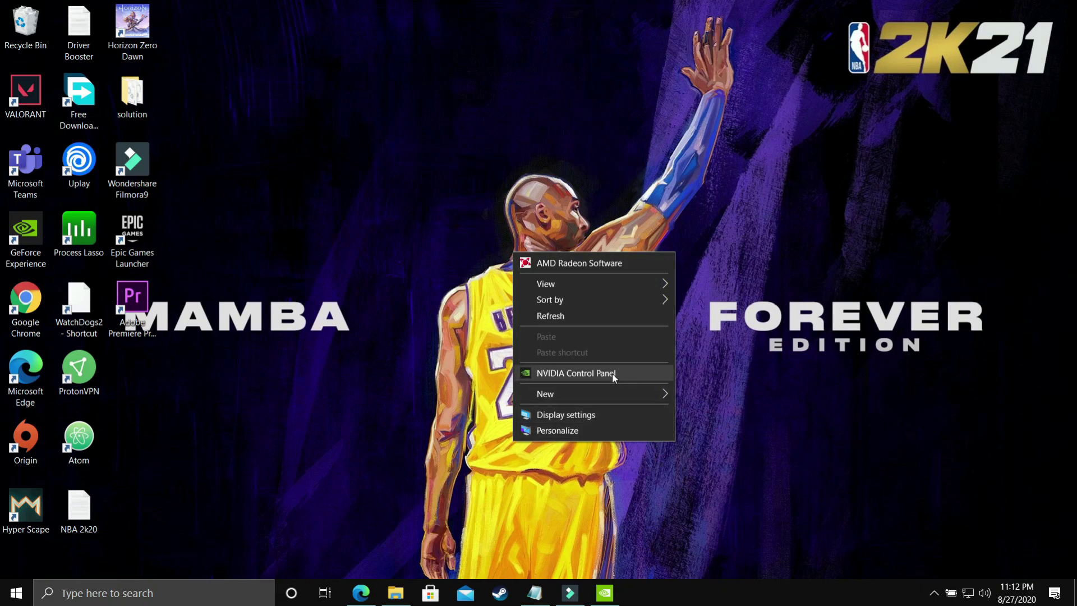
pyautogui.click(598, 371)
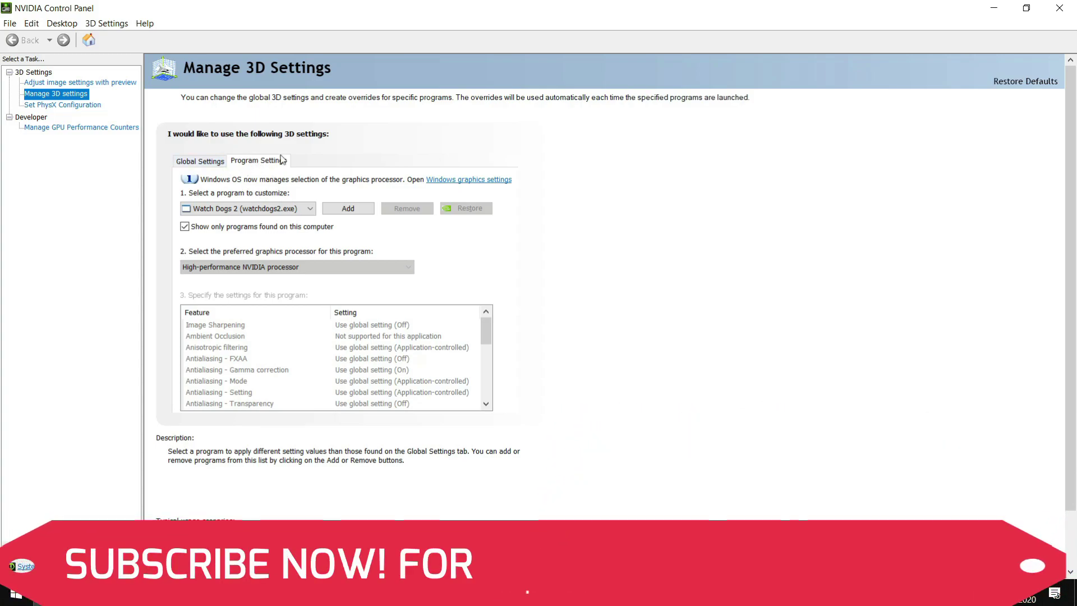
pyautogui.click(198, 161)
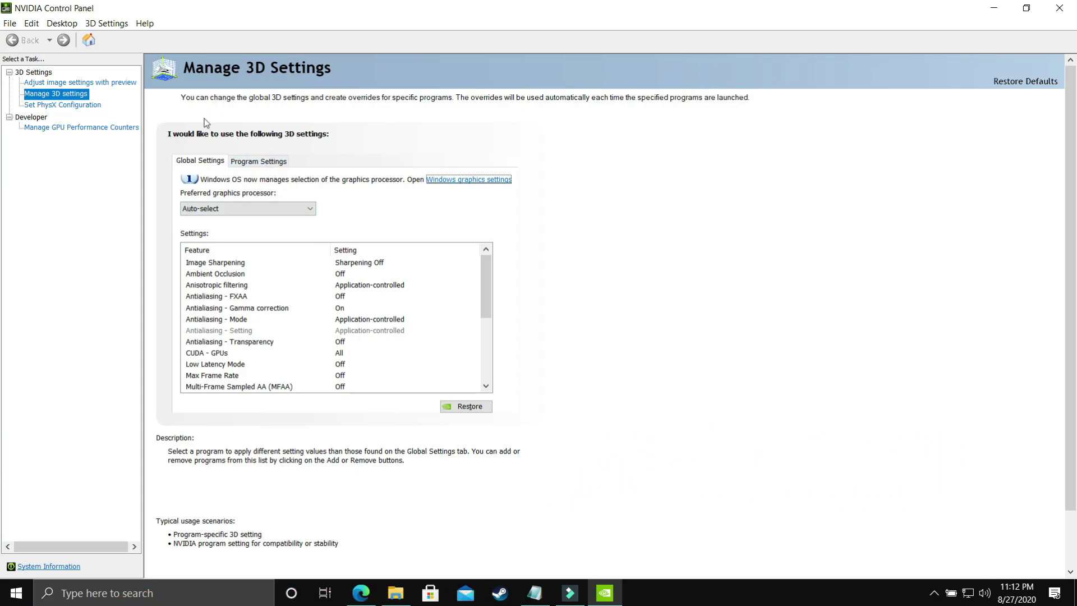
pyautogui.click(270, 166)
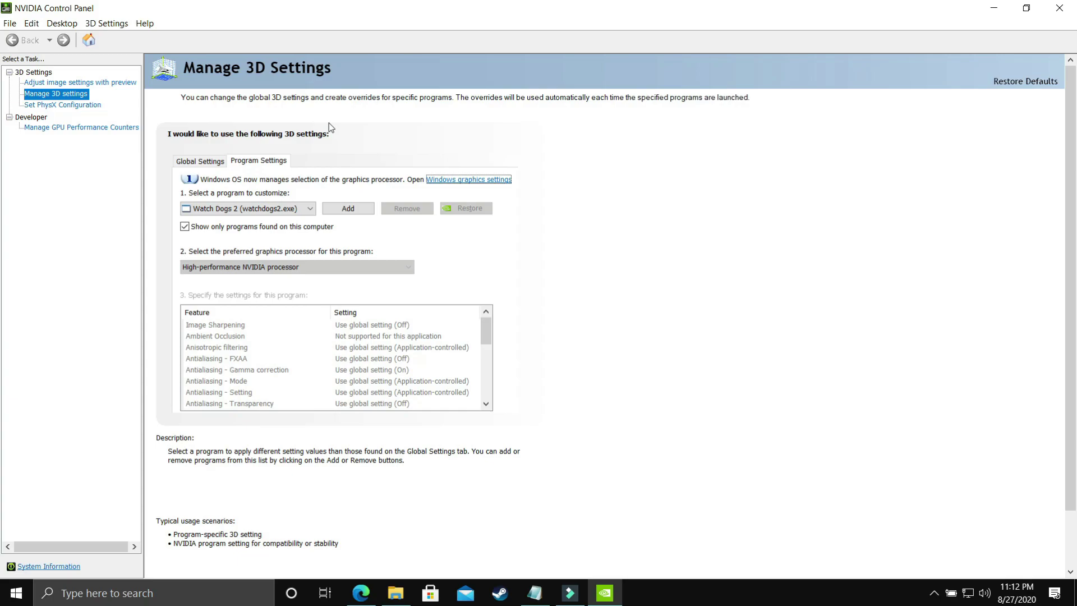
# Select NBA 2K20 and set its preferred GPU to High-performance NVIDIA processor.
pyautogui.click(242, 210)
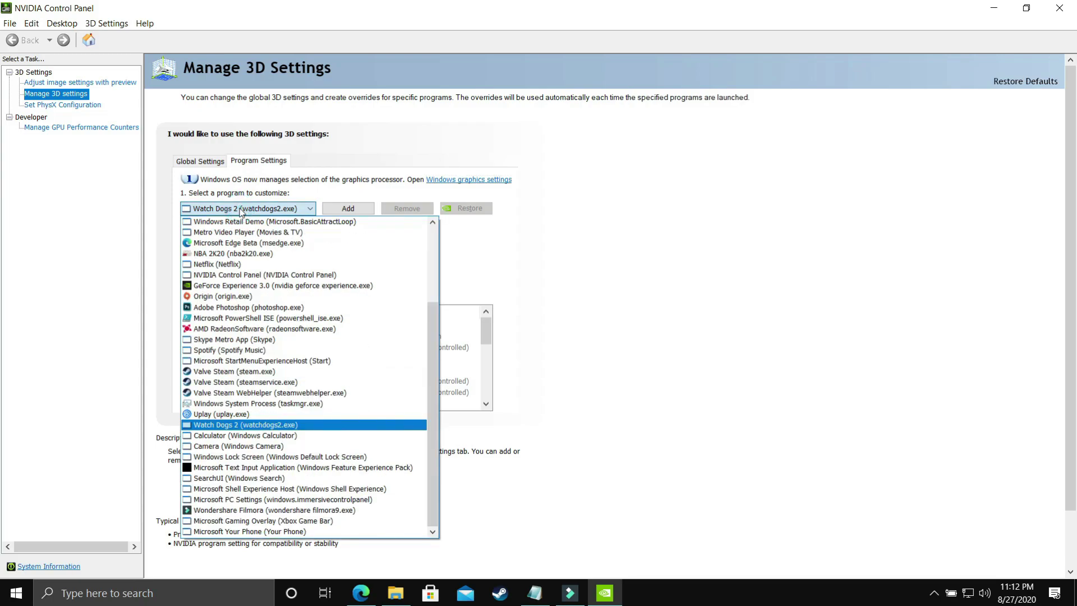
pyautogui.click(259, 255)
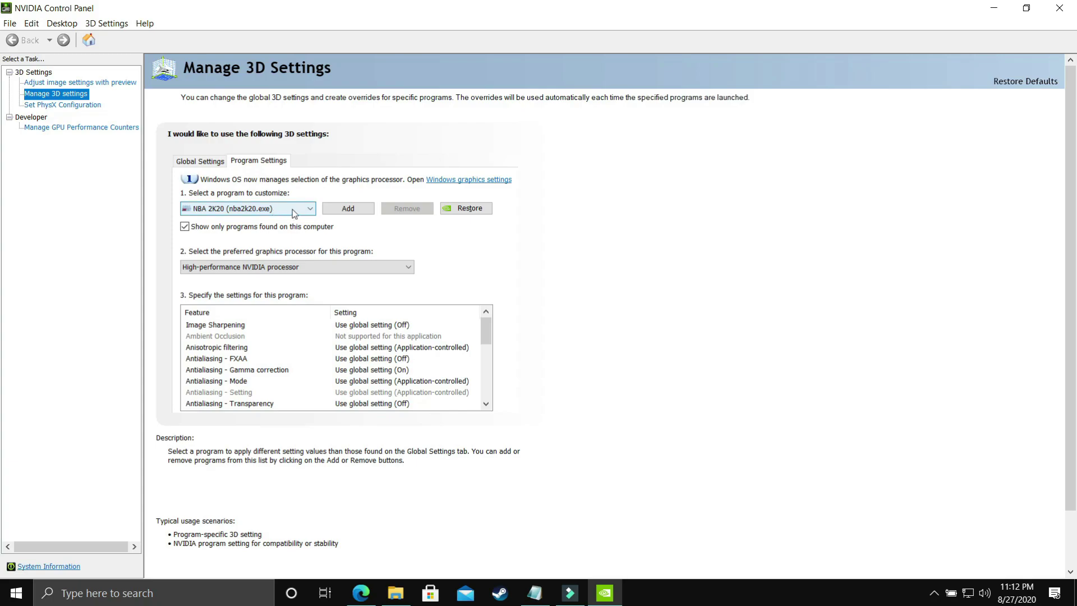
pyautogui.click(230, 268)
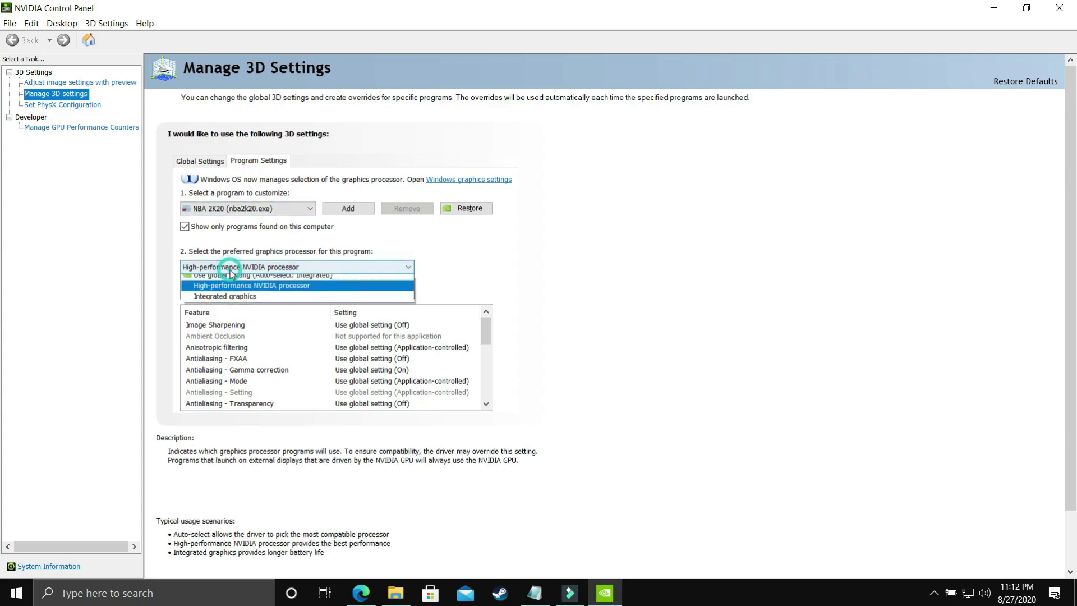
pyautogui.click(251, 291)
# Set Power management mode to Prefer maximum performance and apply the NBA 2K20 settings.
pyautogui.scroll(-1, 278, 362)
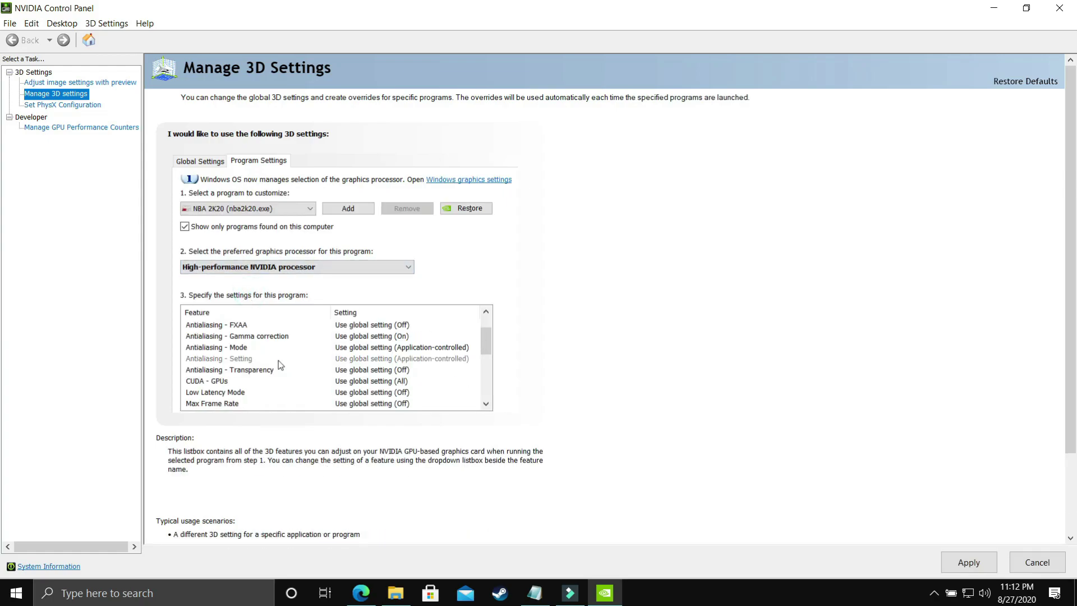
pyautogui.scroll(-1, 278, 360)
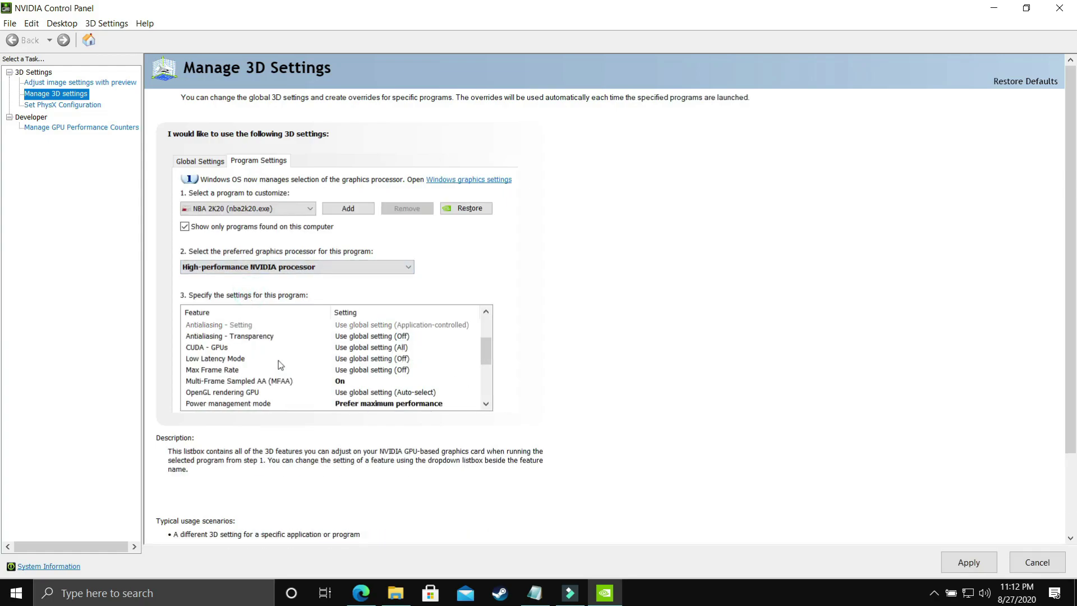
pyautogui.click(272, 404)
pyautogui.click(335, 405)
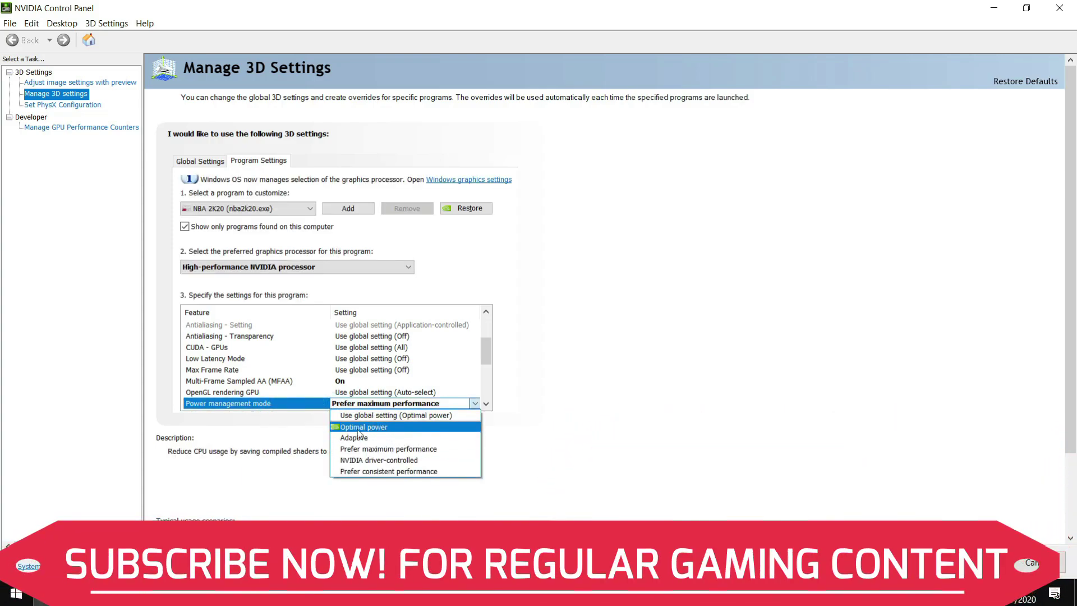
pyautogui.click(402, 449)
pyautogui.click(956, 561)
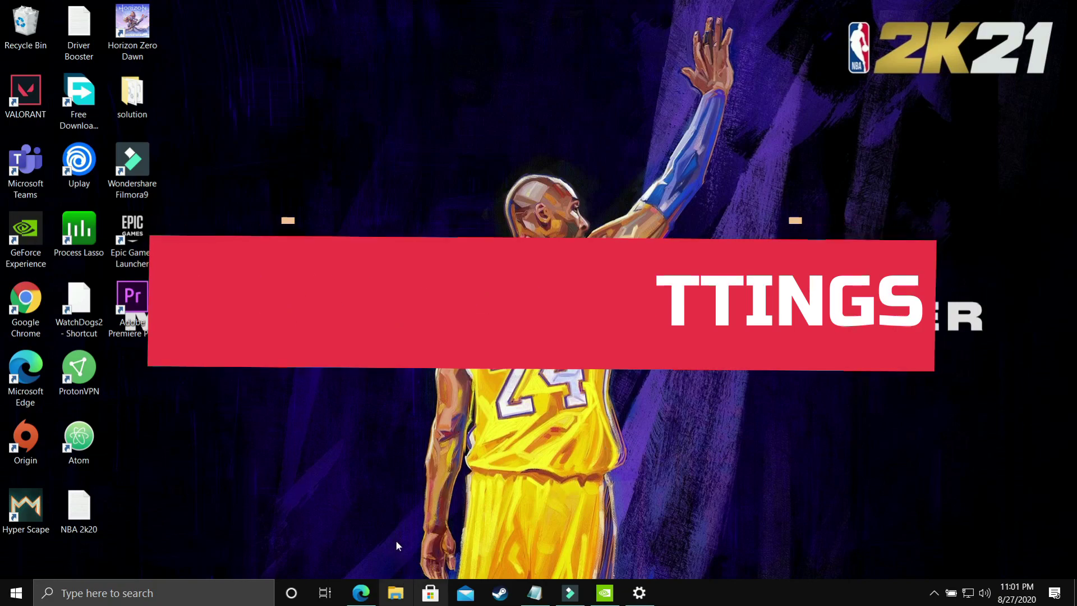
# Open This PC's Properties from File Explorer to reach the System page.
pyautogui.click(396, 592)
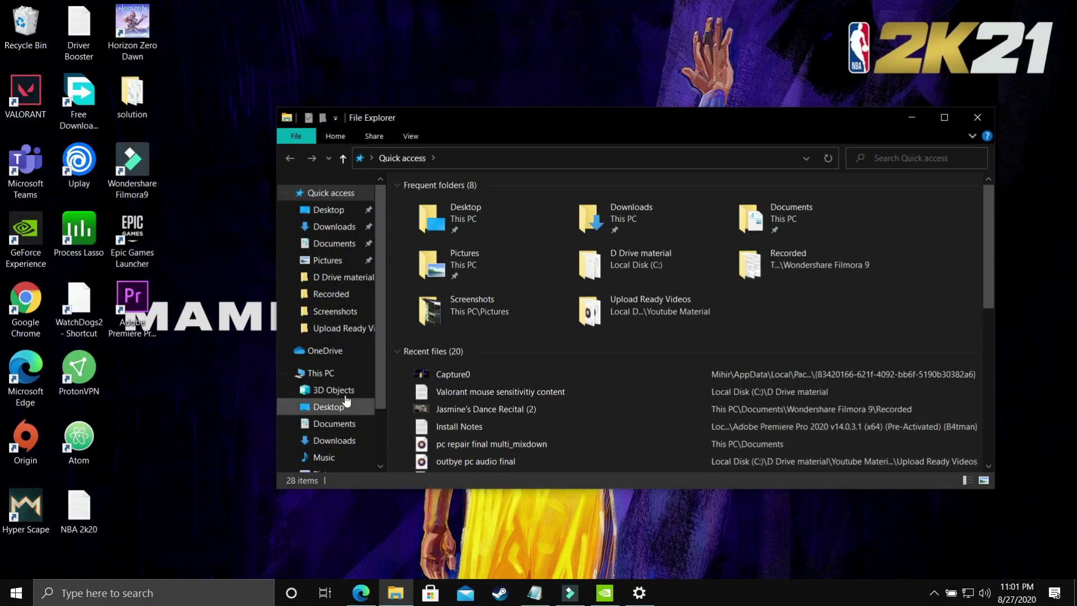
pyautogui.rightClick(335, 376)
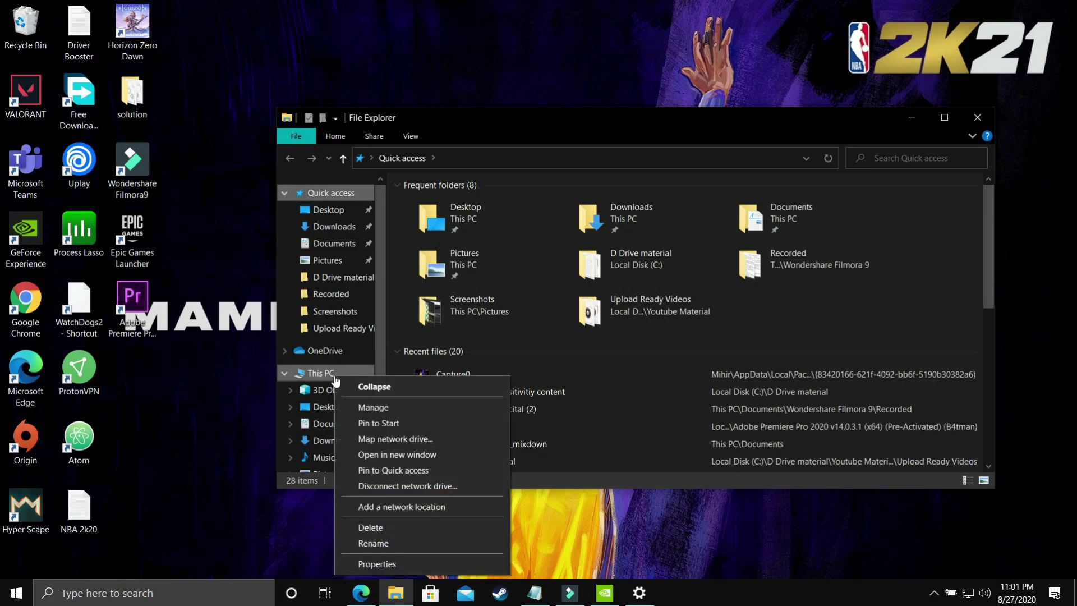
pyautogui.click(380, 564)
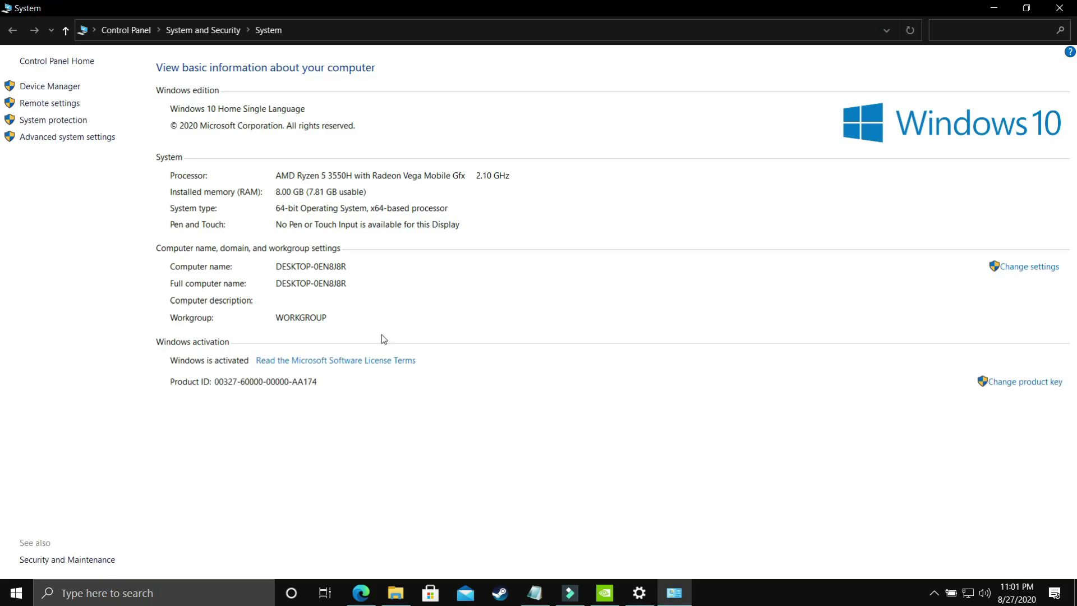
# Set Visual Effects to Adjust for best performance in Performance Options and apply it.
pyautogui.click(77, 146)
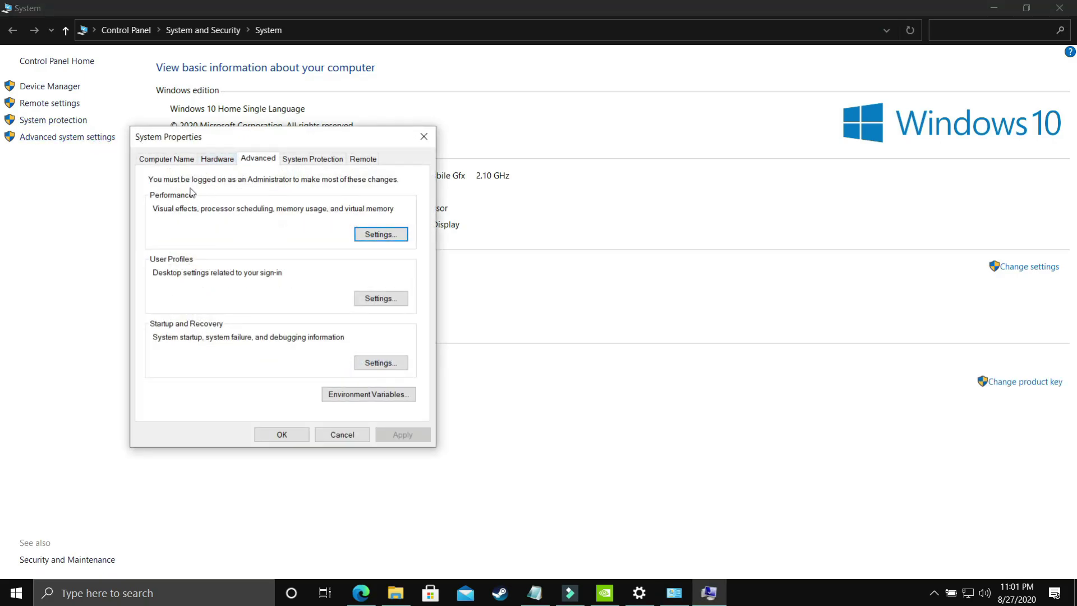
pyautogui.click(371, 236)
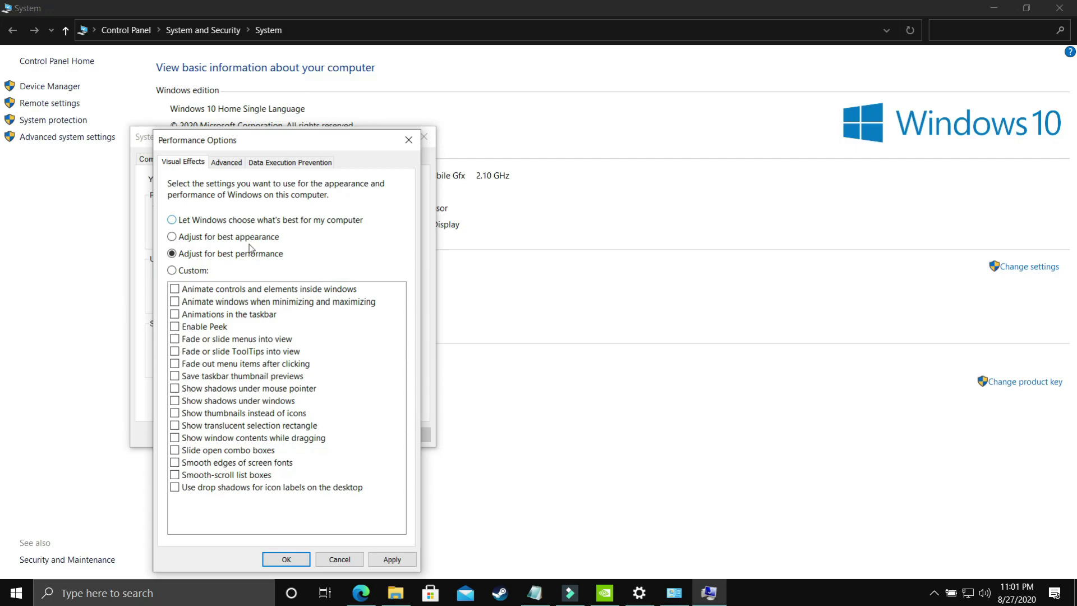
pyautogui.click(386, 559)
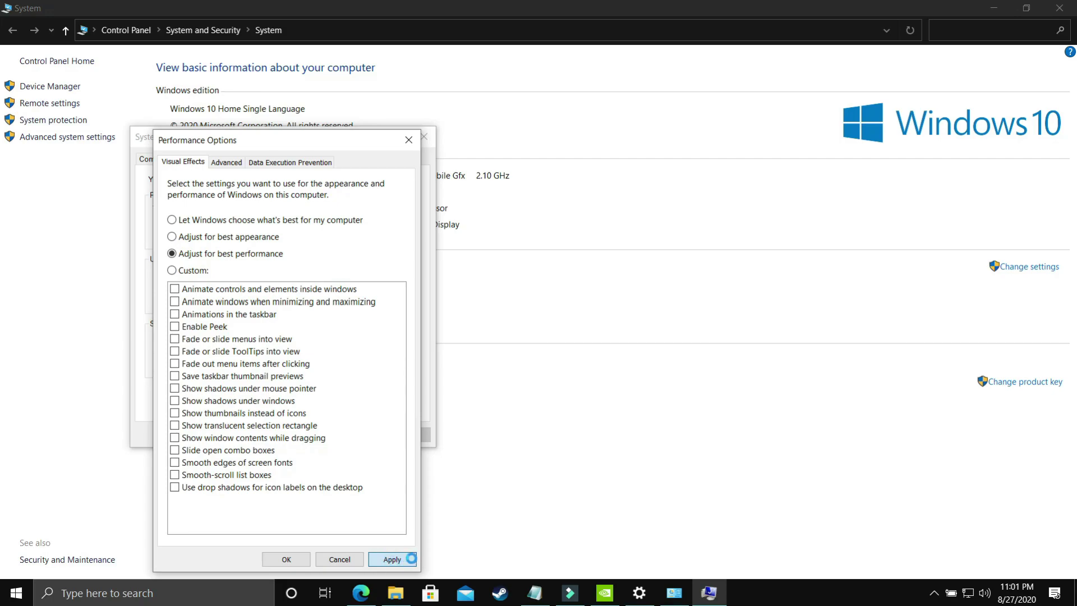